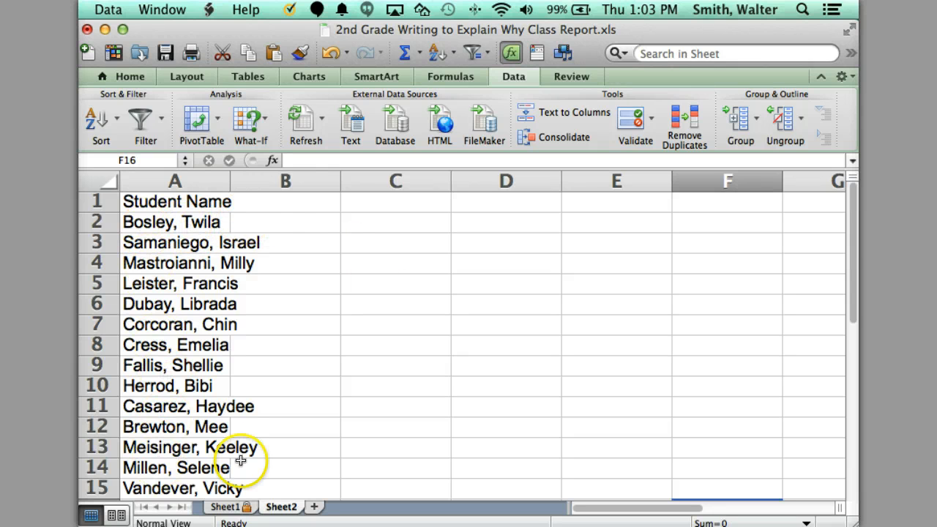
# - Widen column A so that the full student names fit inside it
pyautogui.moveTo(230, 181); pyautogui.dragTo(278, 182)
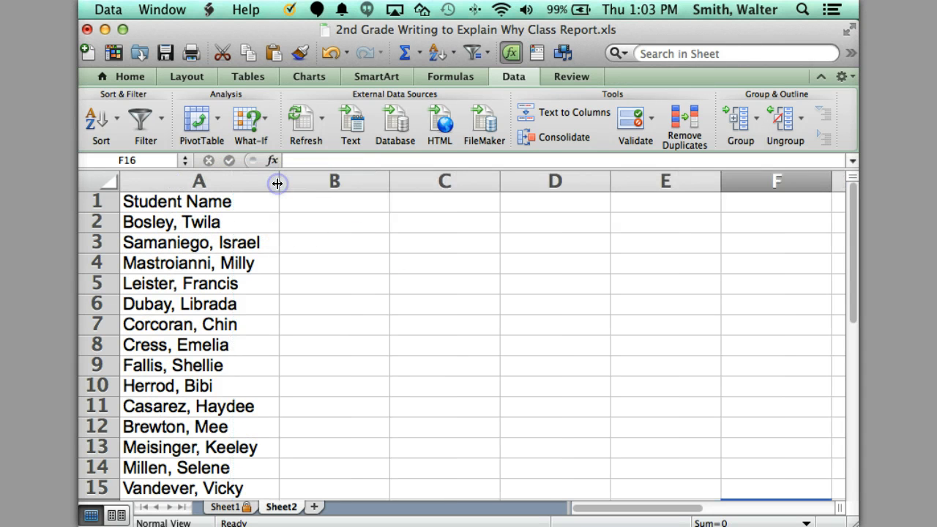
pyautogui.click(231, 241)
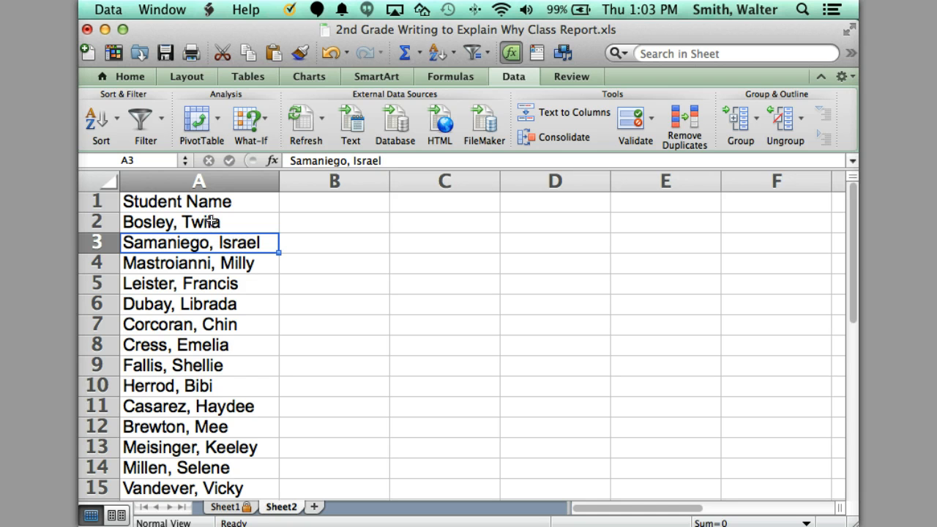
pyautogui.click(211, 221)
pyautogui.click(202, 208)
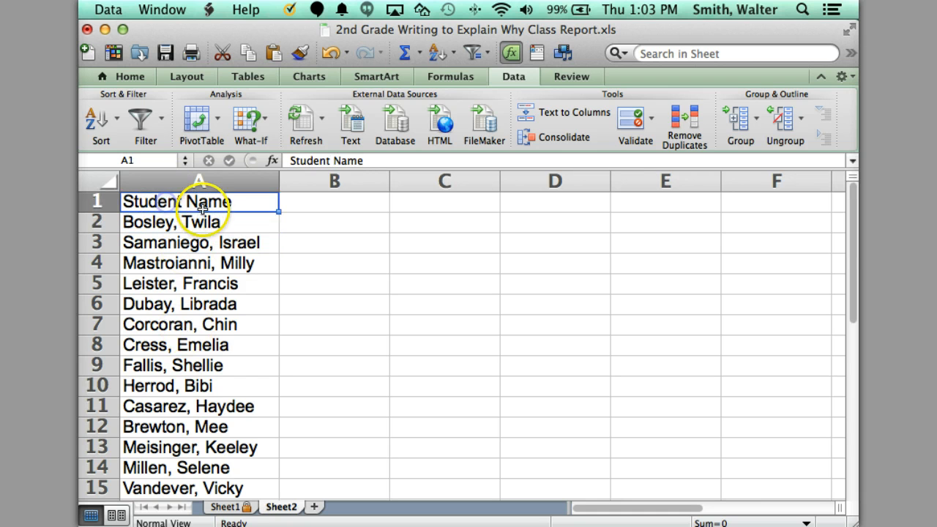
# - Split the names in A2:A21 with Text to Columns as delimited data, using only the comma delimiter and not merging consecutive delimiters
pyautogui.moveTo(192, 220); pyautogui.dragTo(194, 469)
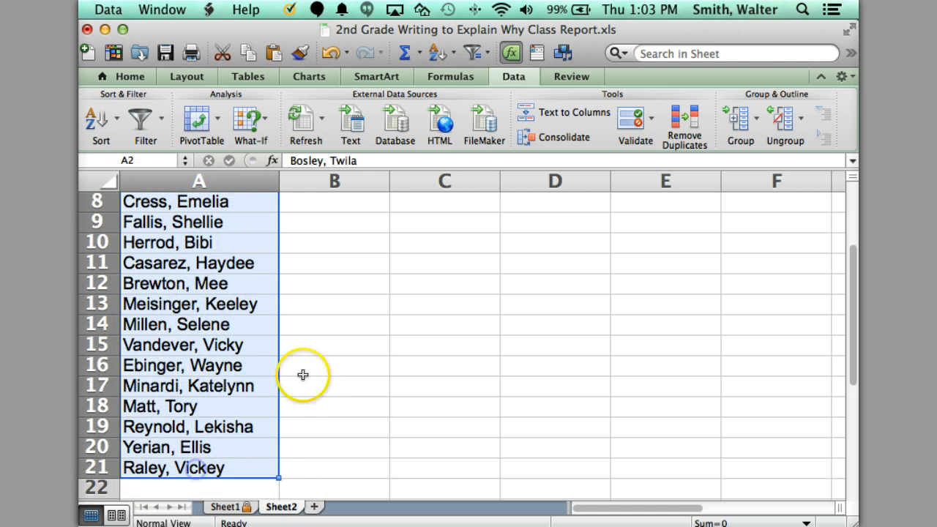
pyautogui.click(513, 76)
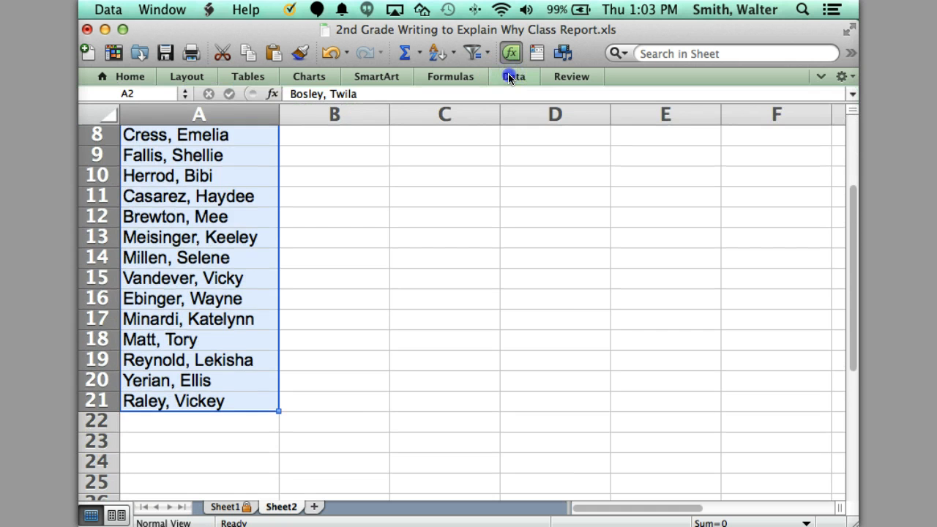
pyautogui.click(511, 76)
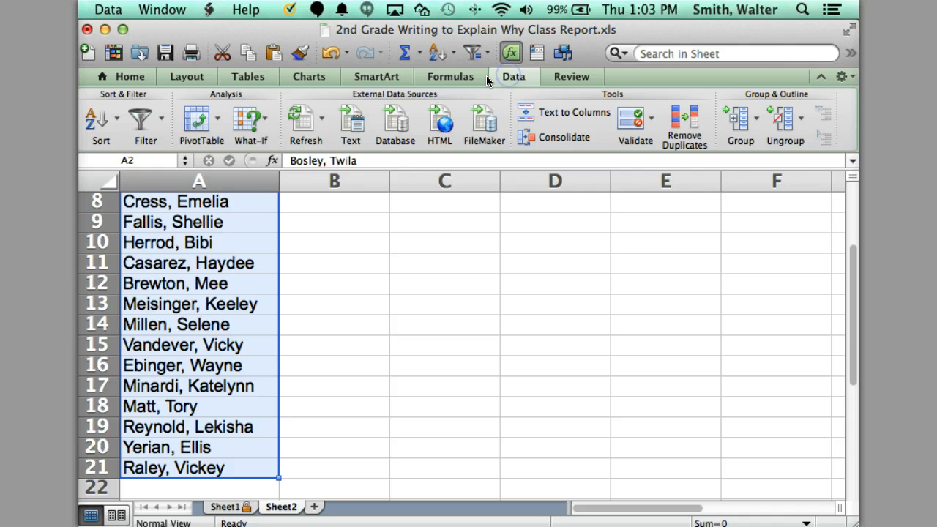
pyautogui.click(549, 117)
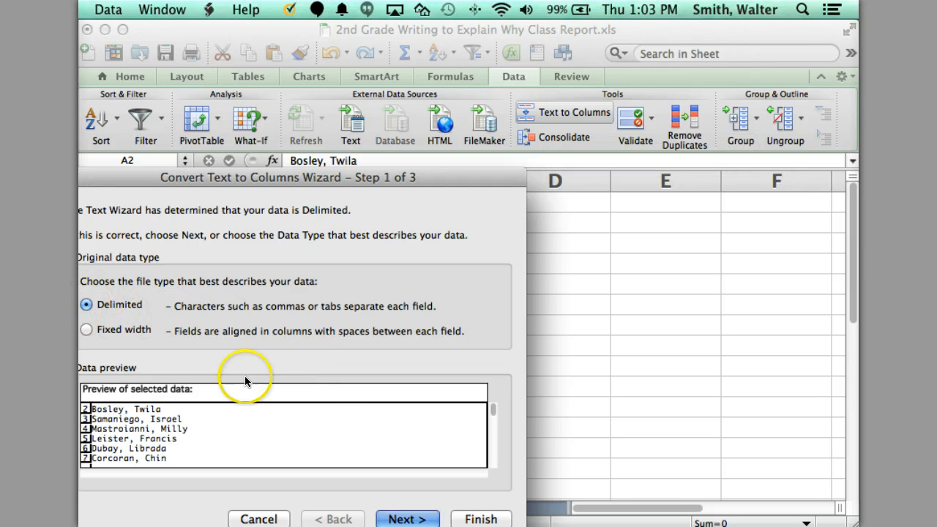
pyautogui.click(408, 519)
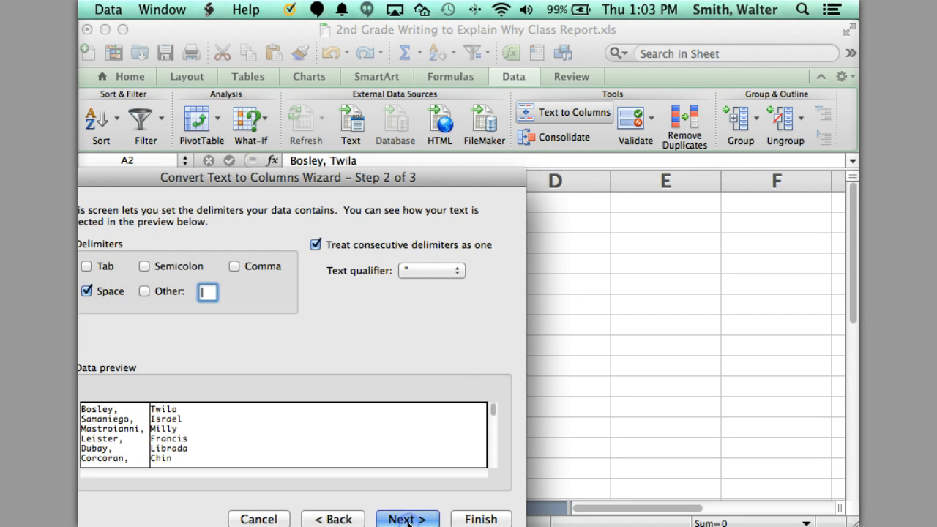
pyautogui.click(234, 267)
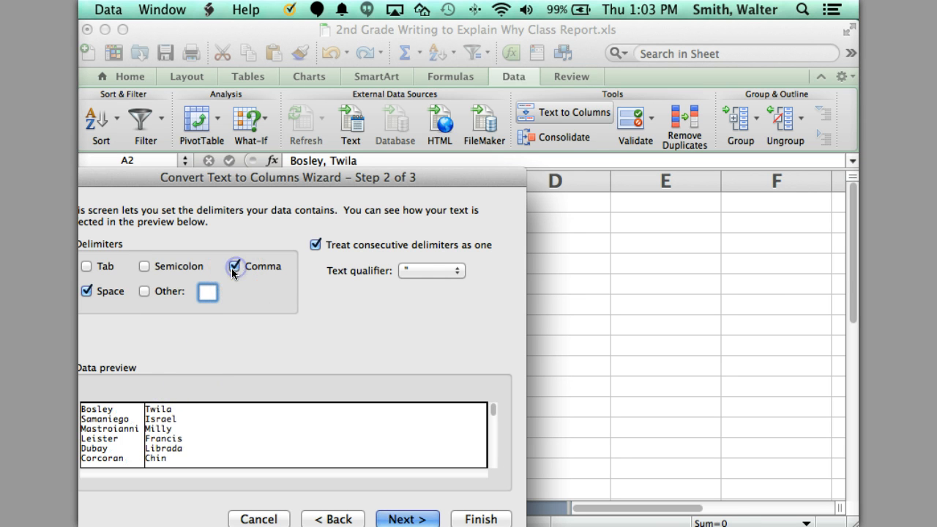
pyautogui.click(93, 293)
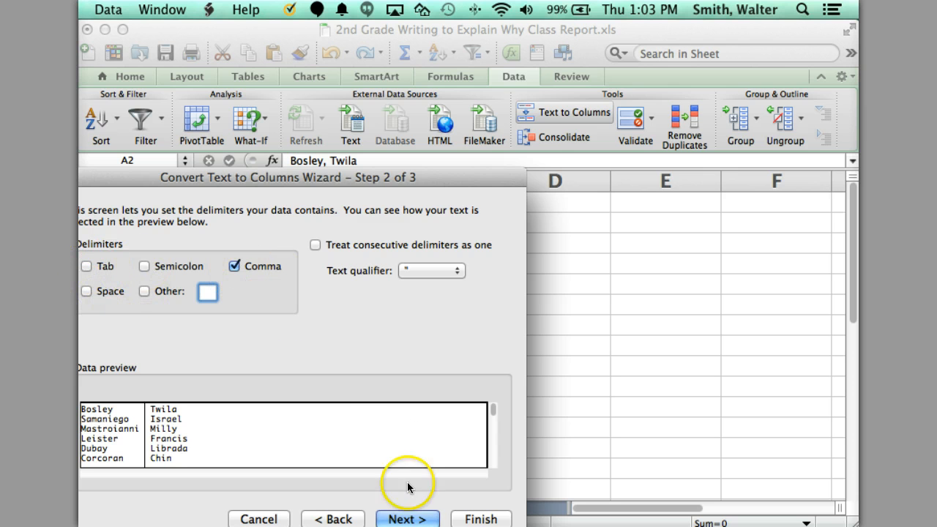
pyautogui.click(403, 518)
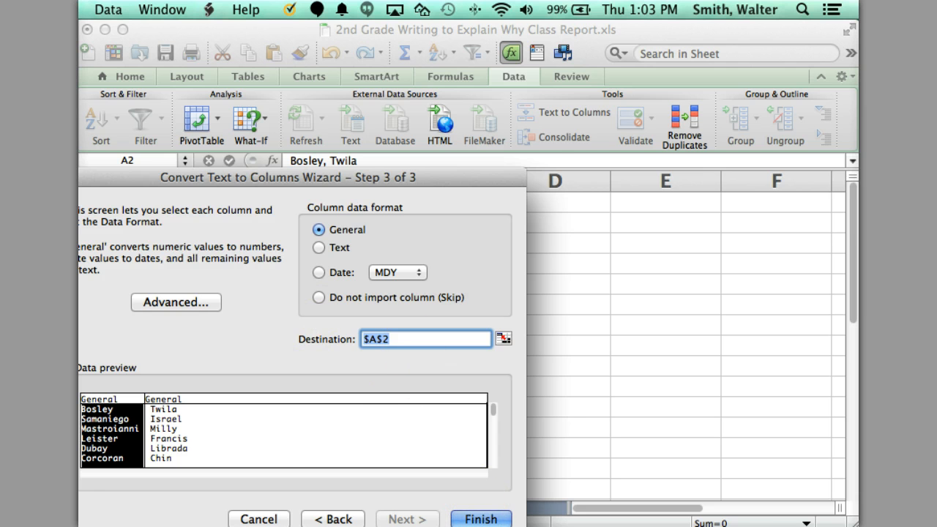
pyautogui.click(480, 518)
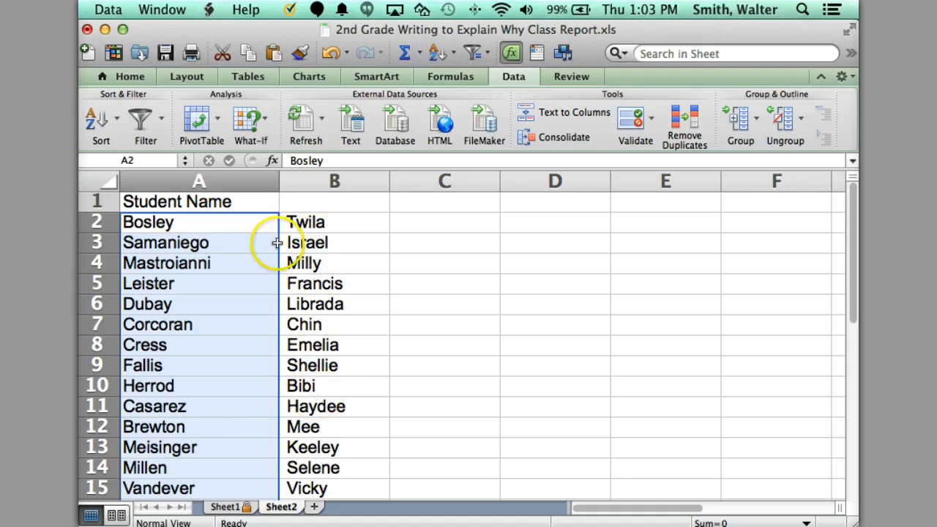
# - Move the last names from A2:A21 to column C, starting at C2, so they follow the first names
pyautogui.rightClick(235, 224)
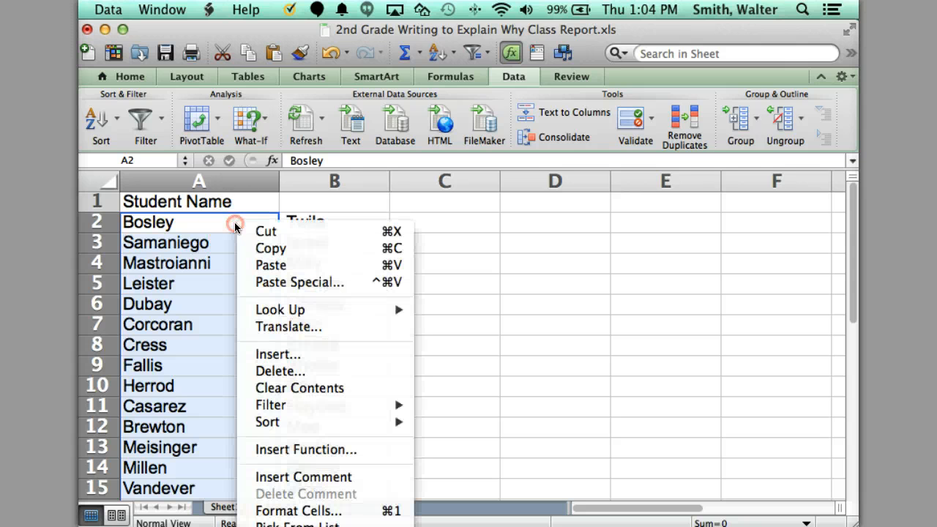
pyautogui.click(263, 232)
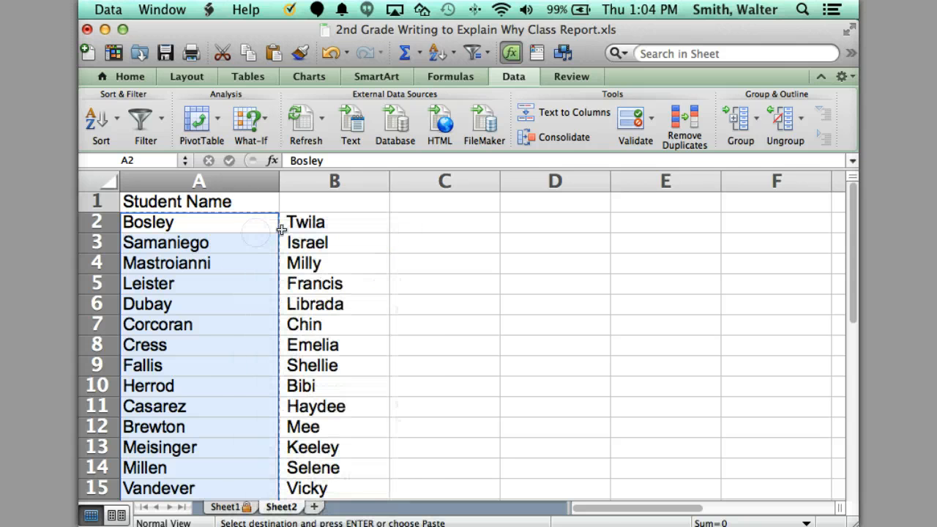
pyautogui.click(420, 229)
pyautogui.rightClick(419, 230)
pyautogui.click(454, 272)
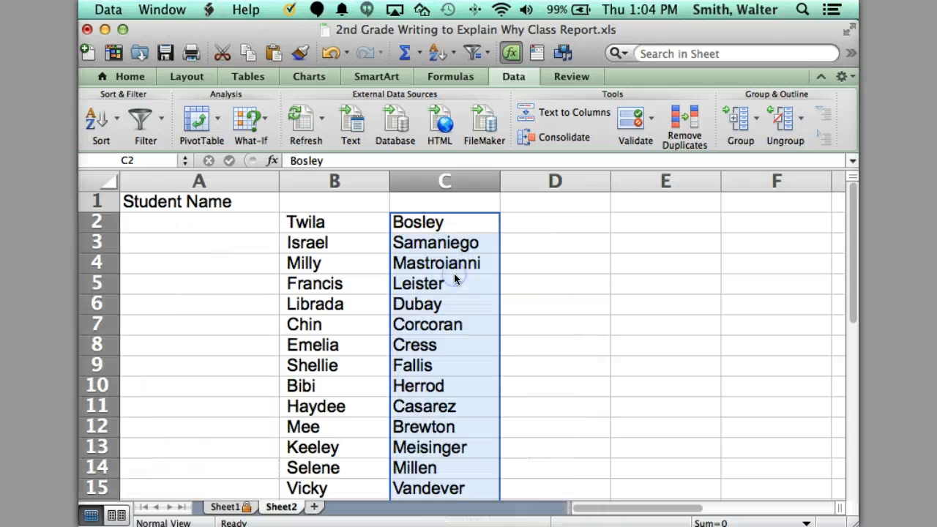
pyautogui.moveTo(334, 224); pyautogui.dragTo(399, 345)
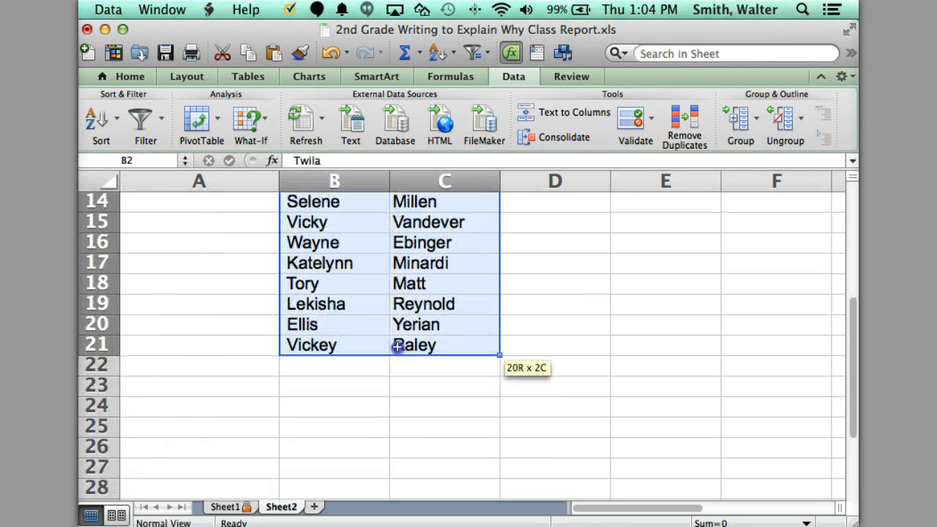
pyautogui.rightClick(399, 346)
pyautogui.click(434, 288)
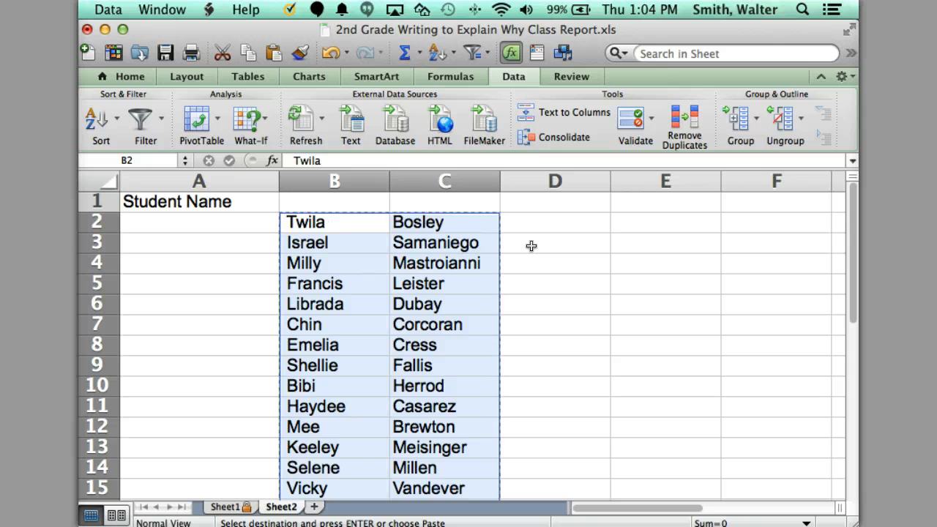
pyautogui.click(527, 222)
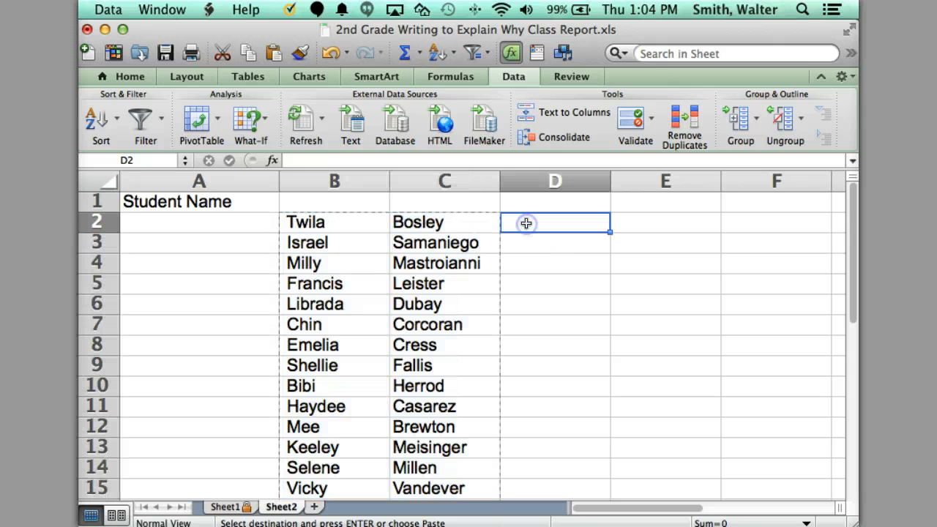
pyautogui.click(527, 244)
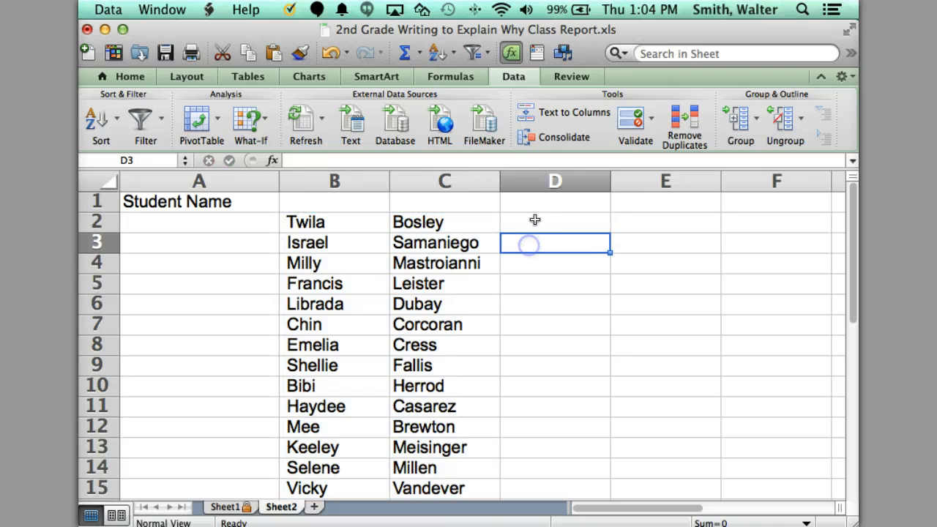
# - Begin a CONCATENATE formula in D2 with the first-name cell B2 as its first argument
pyautogui.click(534, 223)
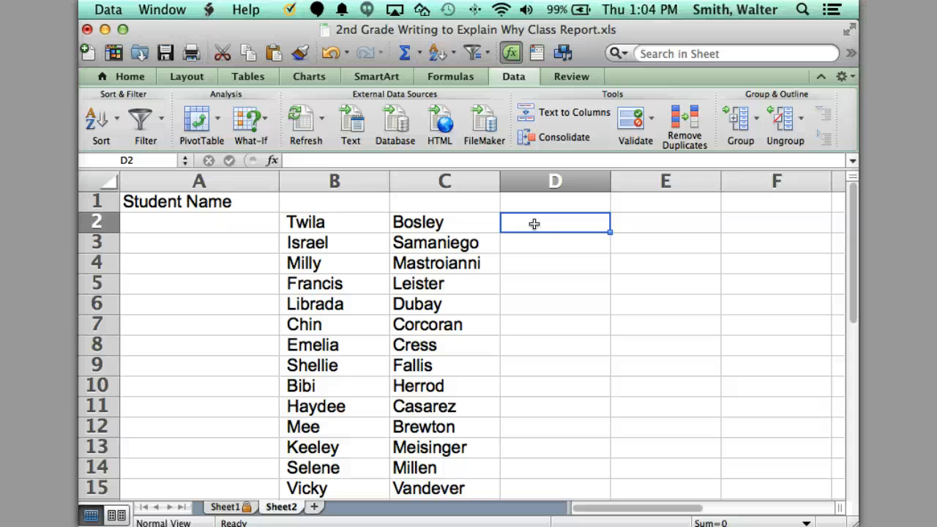
pyautogui.write('=')
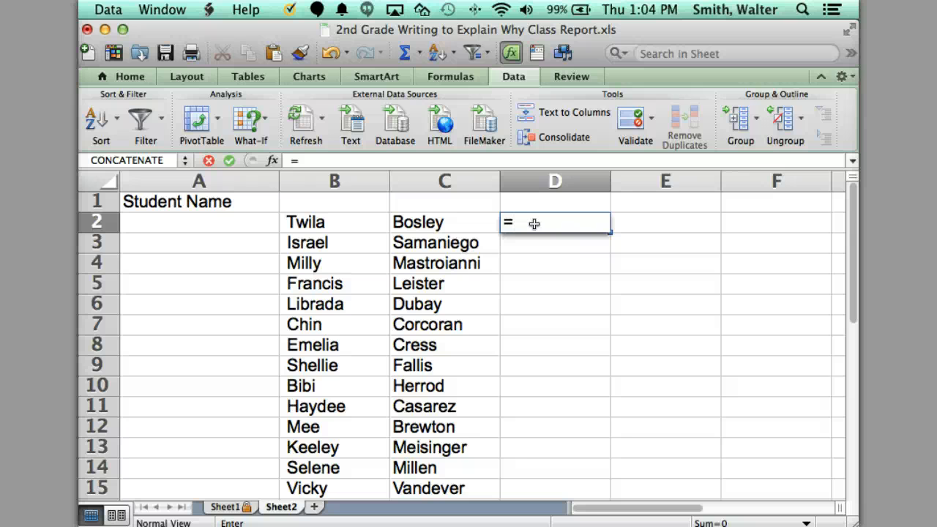
pyautogui.write('con')
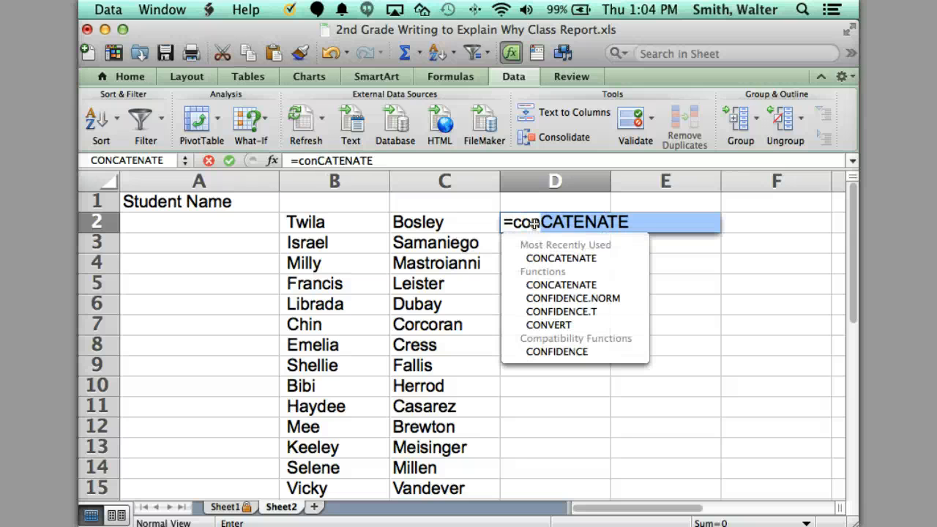
pyautogui.write('catenat')
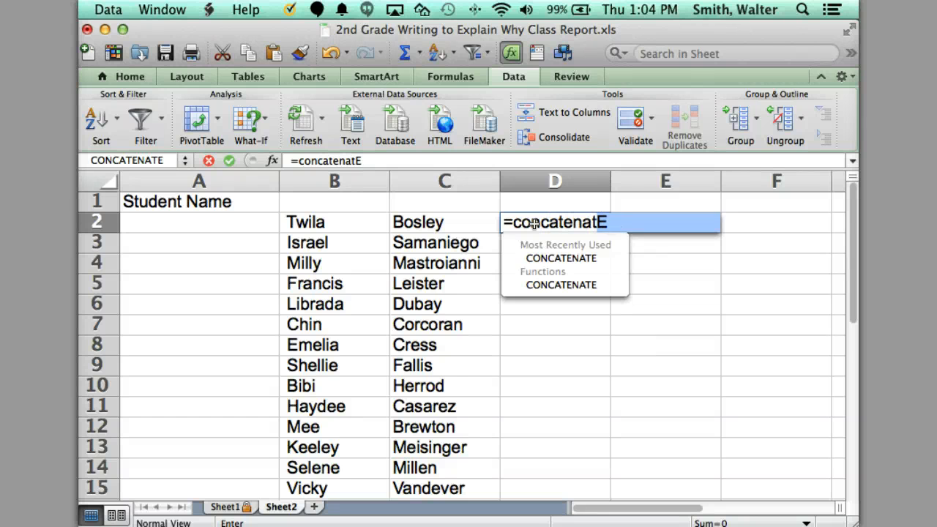
pyautogui.write('e(')
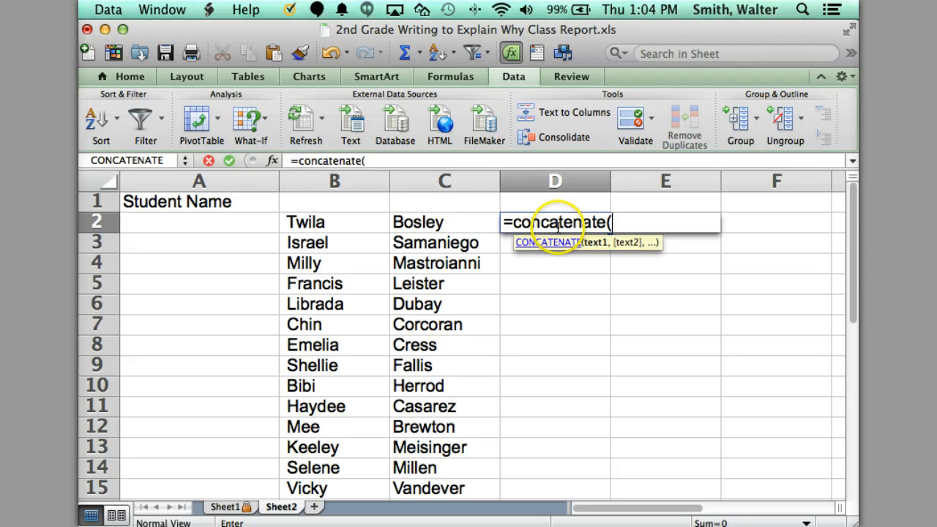
pyautogui.click(353, 222)
pyautogui.click(433, 223)
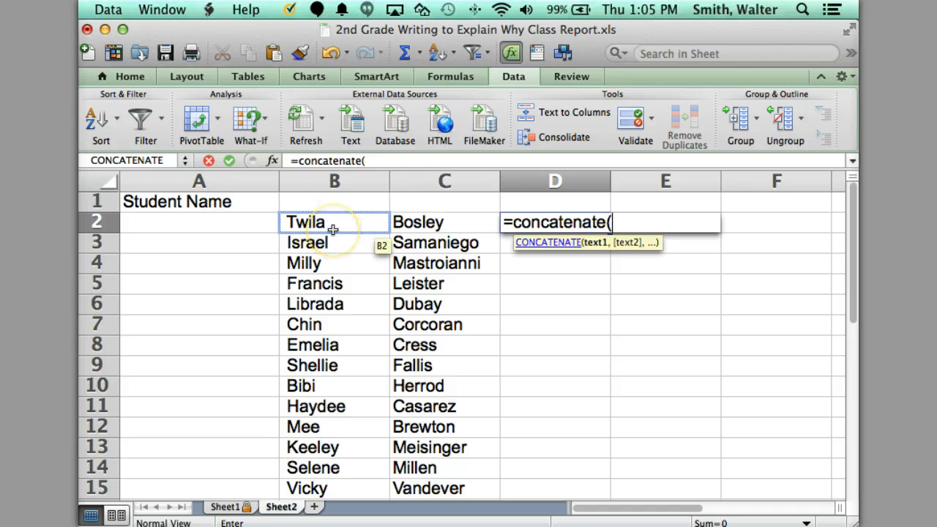
pyautogui.click(444, 226)
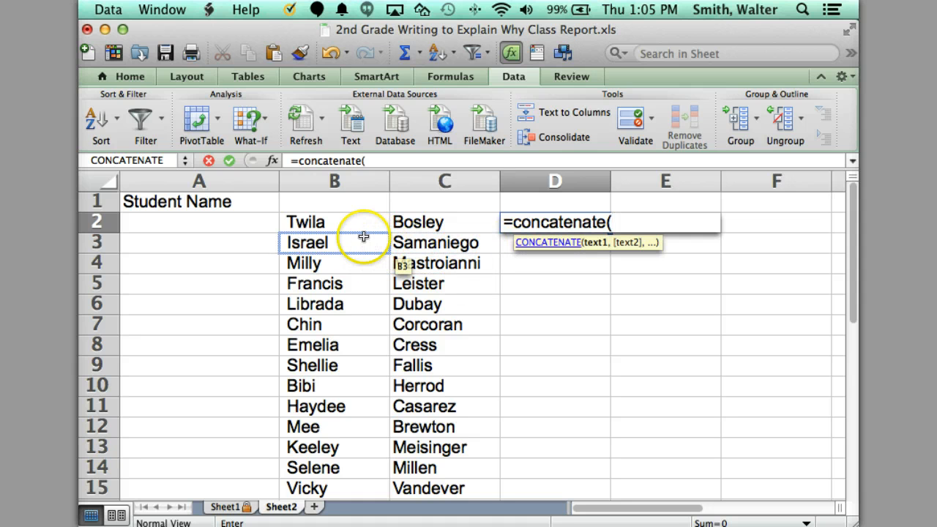
pyautogui.click(325, 228)
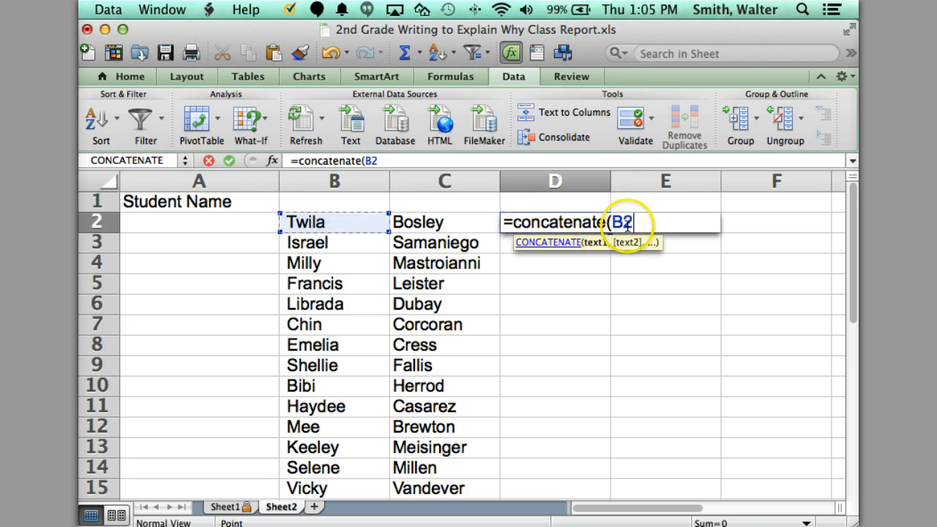
pyautogui.click(650, 227)
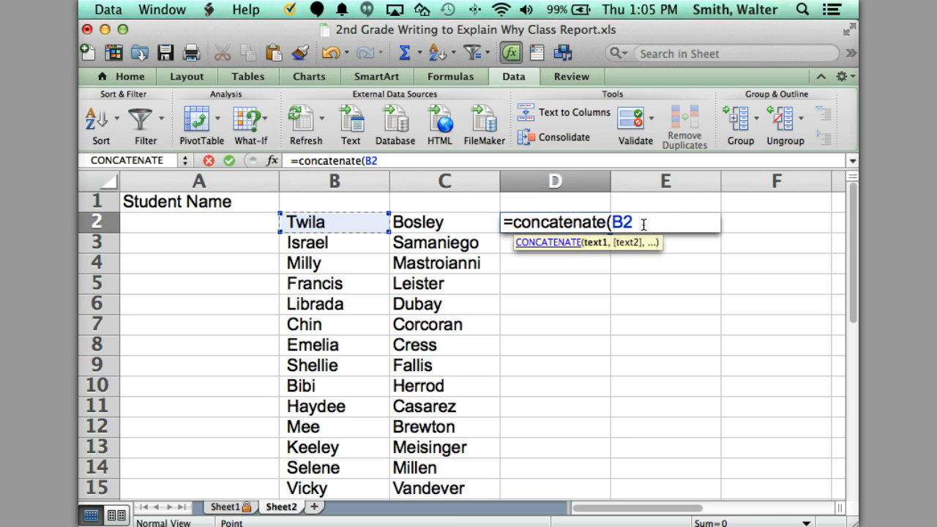
# - Complete the D2 formula with a quoted space and the last-name cell C2, giving =concatenate(B2," ",C2)
pyautogui.write(',')
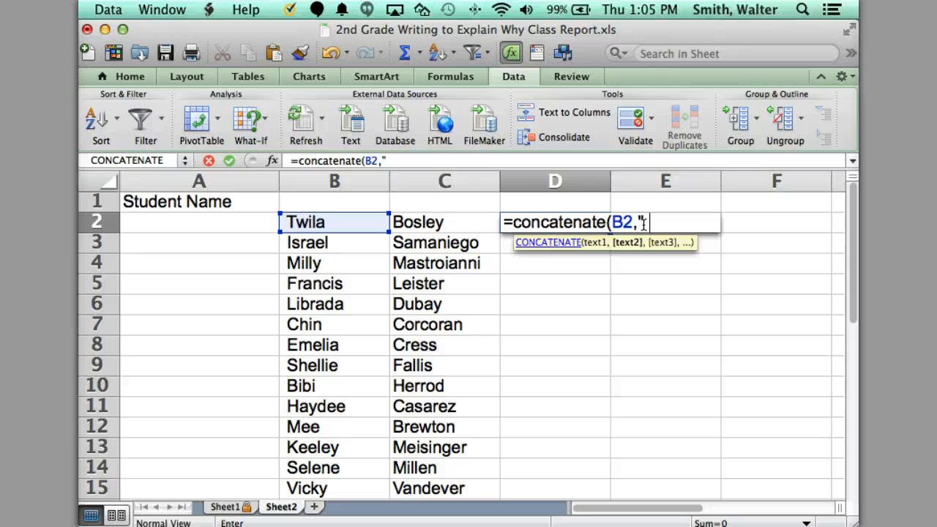
pyautogui.write('" ",')
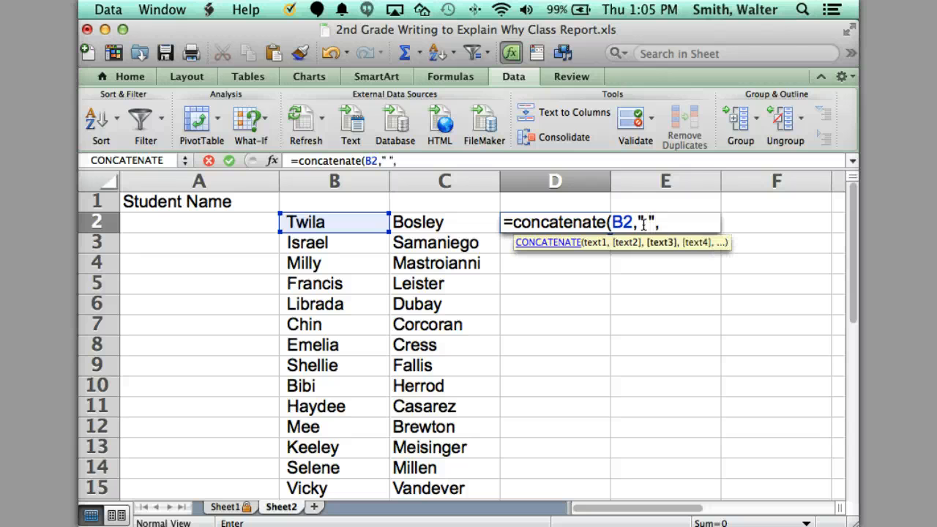
pyautogui.click(456, 222)
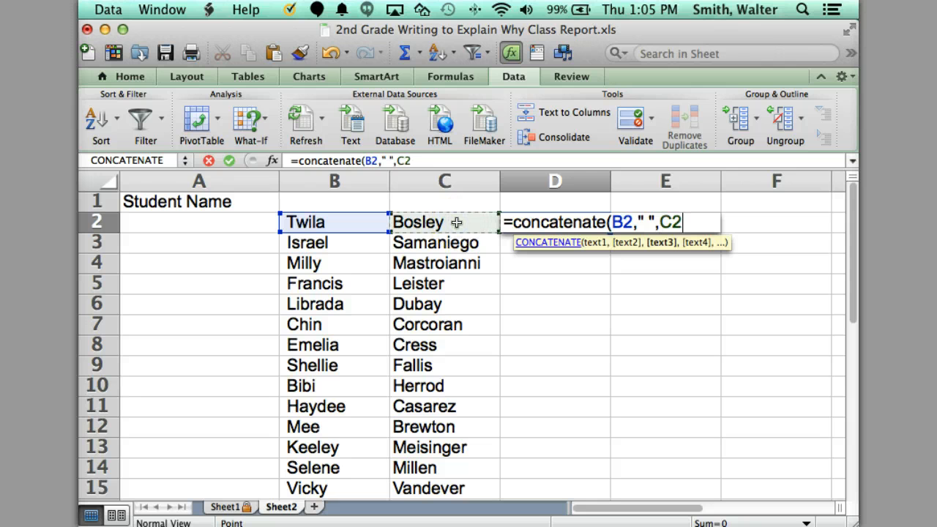
pyautogui.write(')')
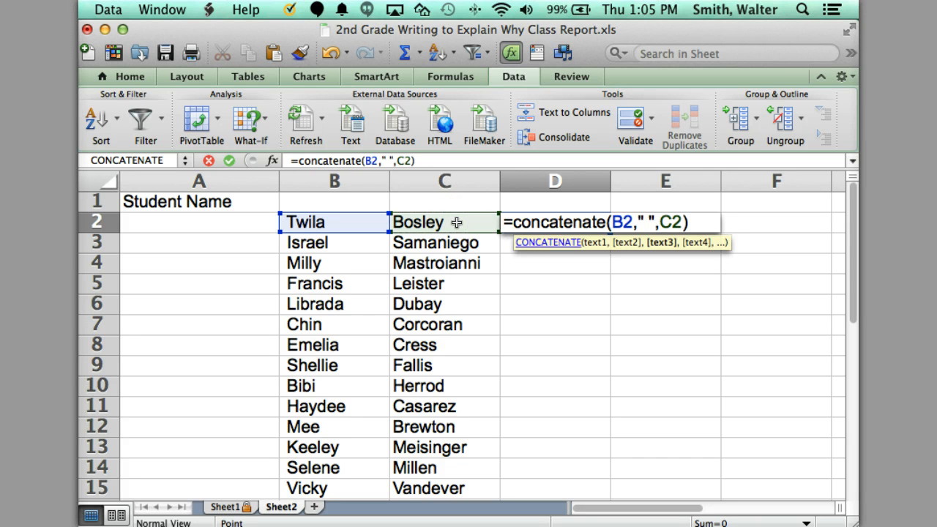
pyautogui.click(610, 224)
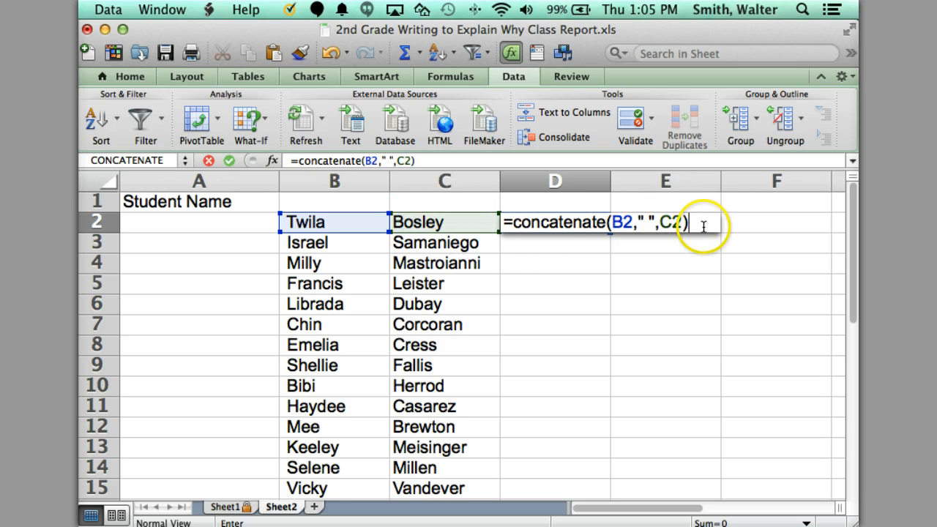
pyautogui.press('Return')
# - Fill the D2 formula down through D21 to combine the remaining students' first and last names
pyautogui.click(559, 227)
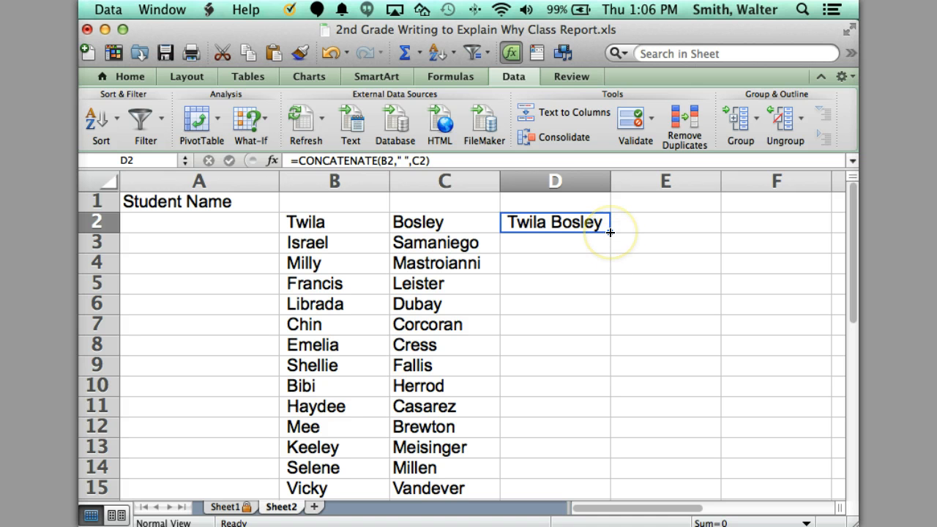
pyautogui.moveTo(610, 232); pyautogui.dragTo(601, 437)
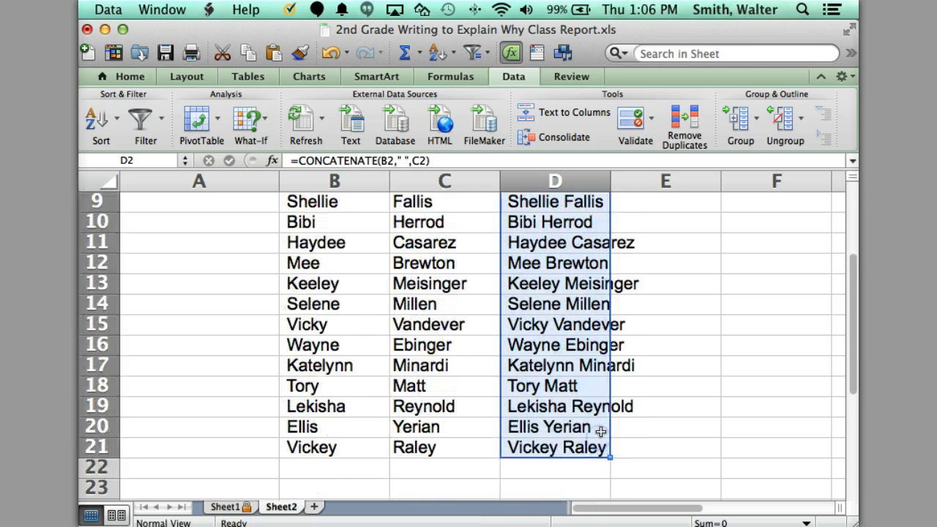
# - Inspect the filled CONCATENATE formulas in cells D2 through D4 to check which first-name and last-name cells each one references
pyautogui.scroll(5, 600, 432)
pyautogui.click(605, 220)
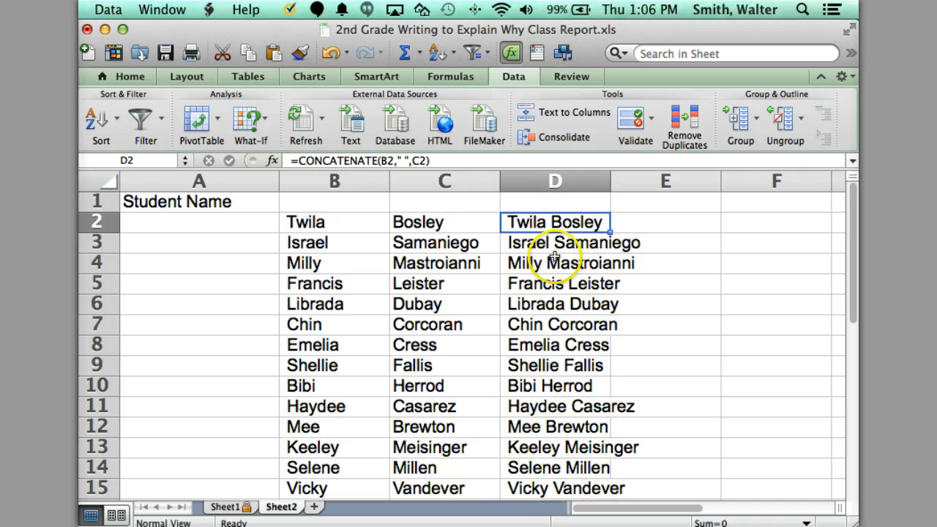
pyautogui.click(529, 247)
pyautogui.click(557, 268)
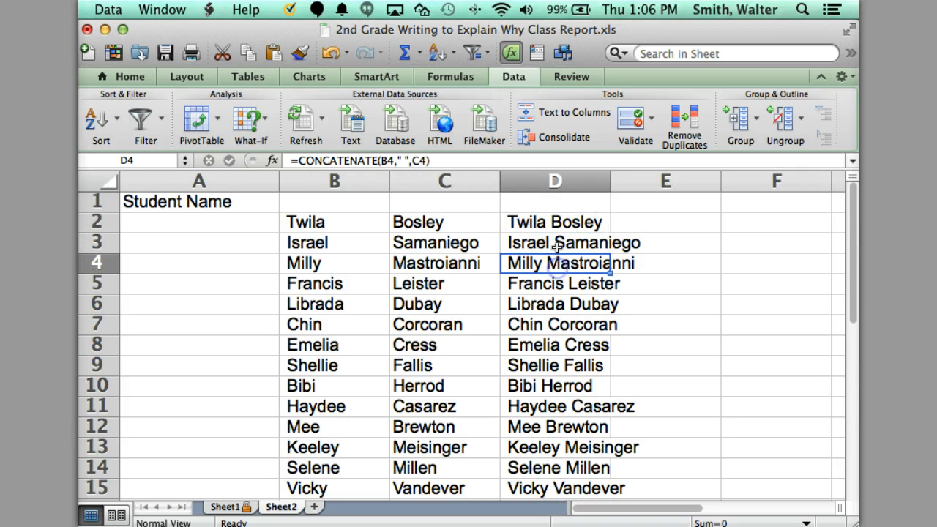
pyautogui.click(556, 242)
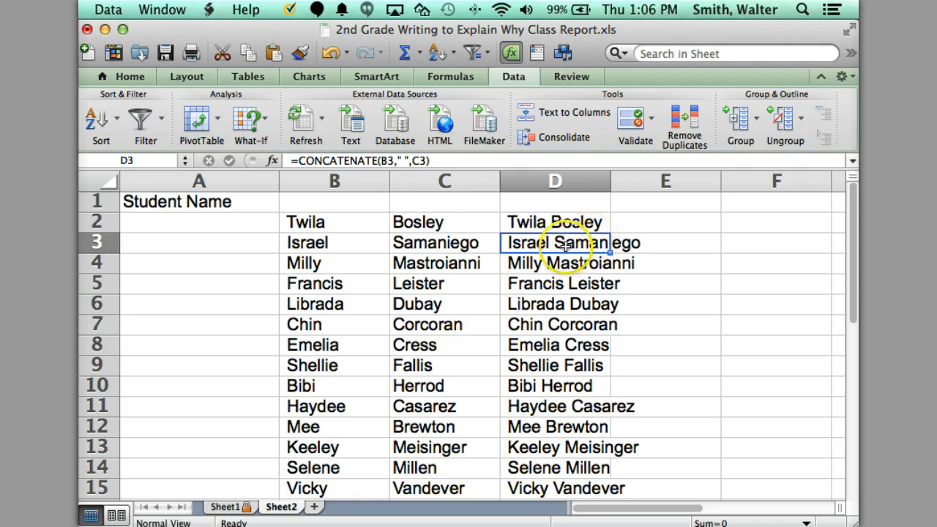
# - Compare the separate first and last names in B2:C5 with the combined names in column D, then review the list's end
pyautogui.moveTo(414, 245); pyautogui.dragTo(356, 239)
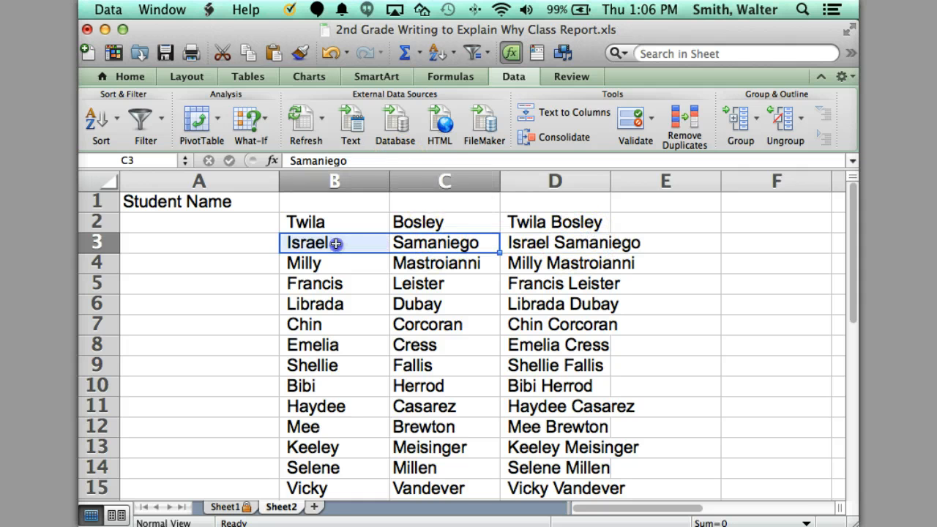
pyautogui.click(523, 264)
pyautogui.moveTo(420, 266); pyautogui.dragTo(351, 265)
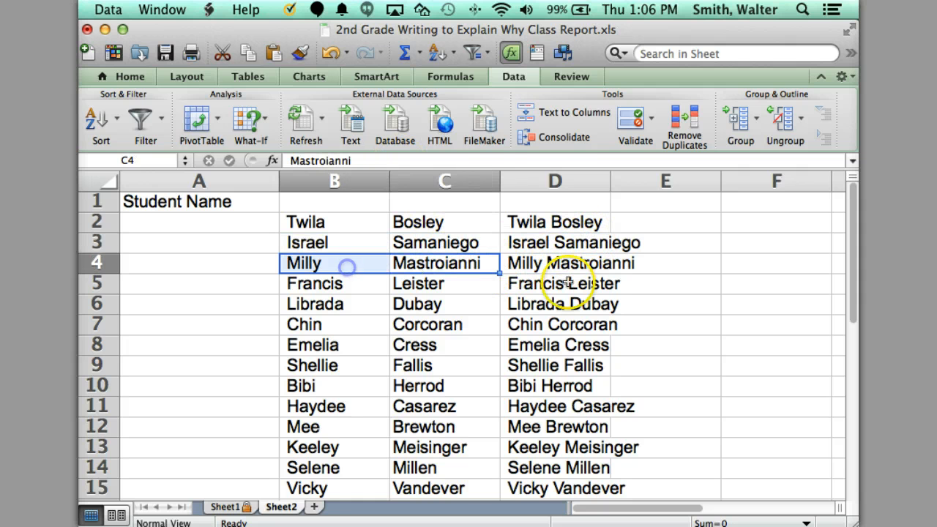
pyautogui.click(505, 284)
pyautogui.click(415, 288)
pyautogui.moveTo(415, 288); pyautogui.dragTo(340, 290)
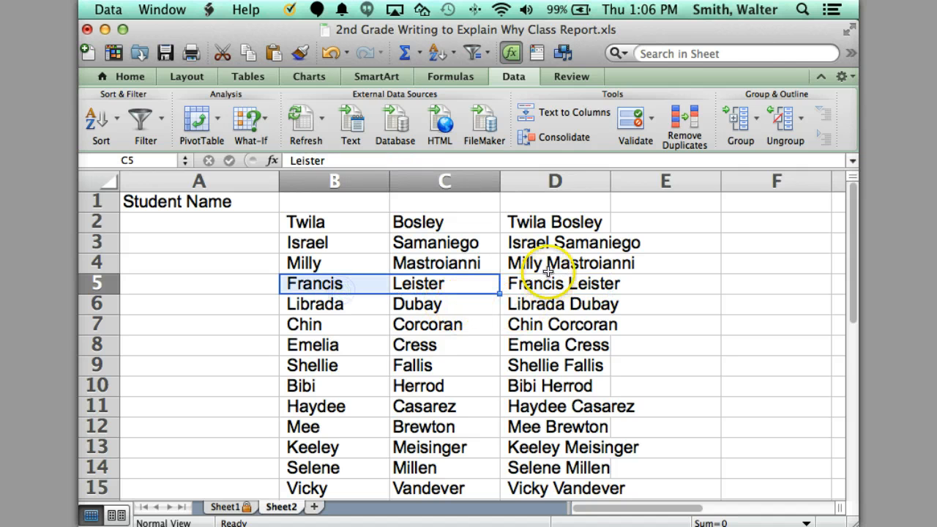
pyautogui.moveTo(460, 218); pyautogui.dragTo(345, 223)
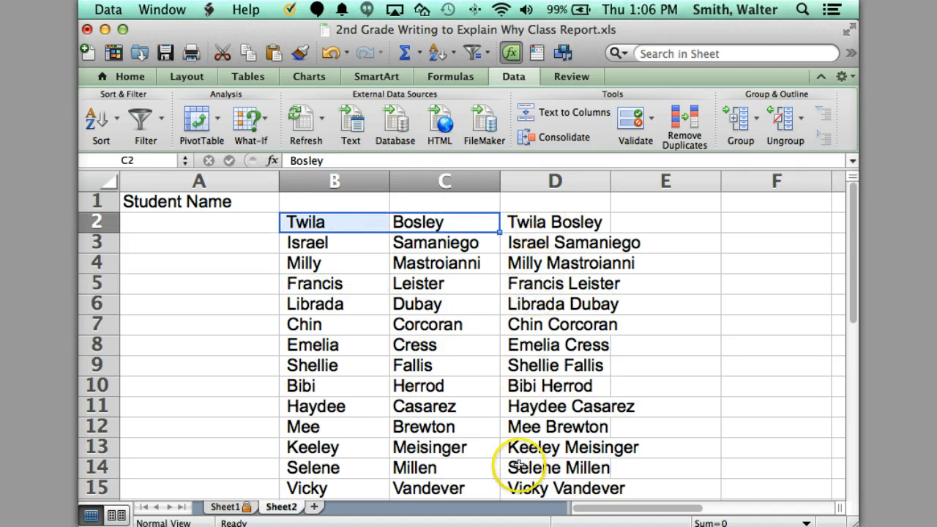
pyautogui.click(569, 284)
pyautogui.scroll(10, 587, 273)
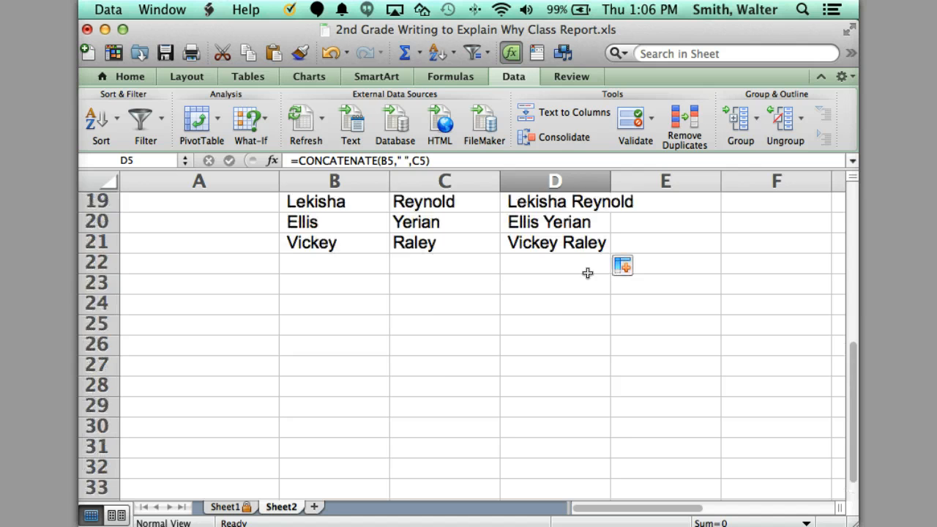